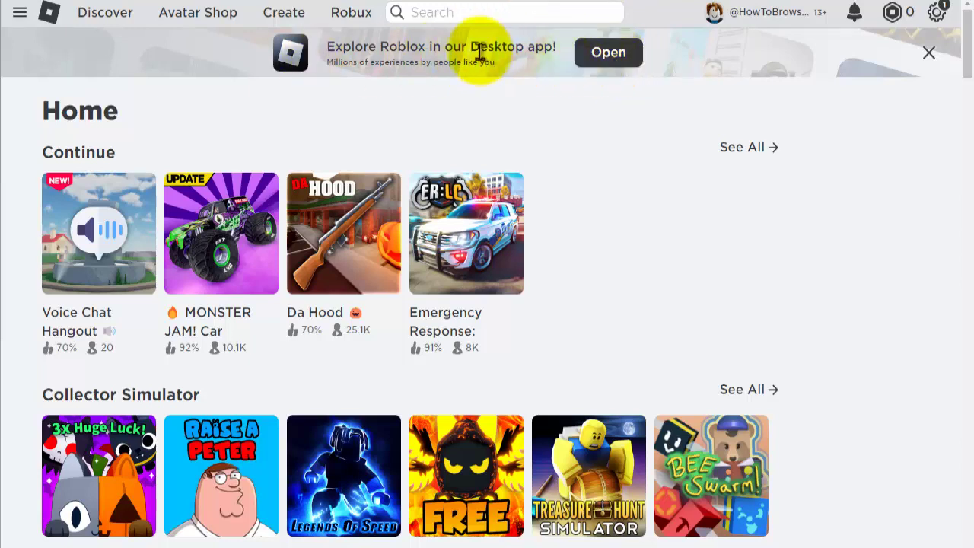
# Decline the site's Open Roblox request so the Download and Install prompt appears
pyautogui.moveTo(472, 47); pyautogui.dragTo(555, 48)
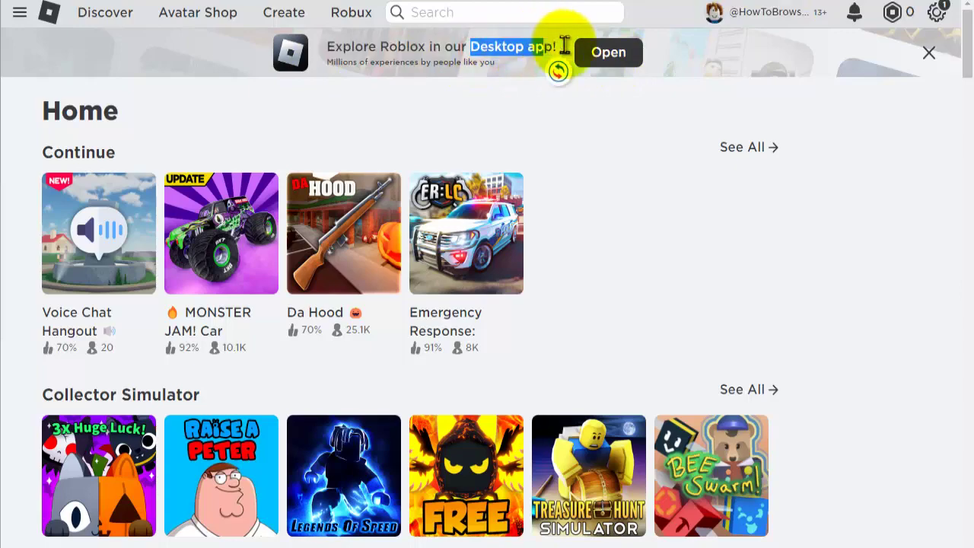
pyautogui.click(609, 61)
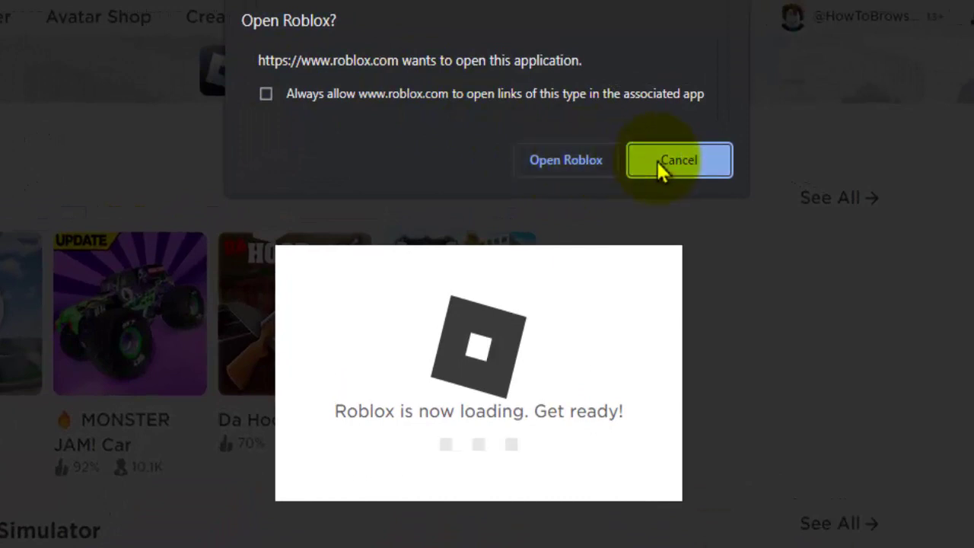
pyautogui.click(659, 161)
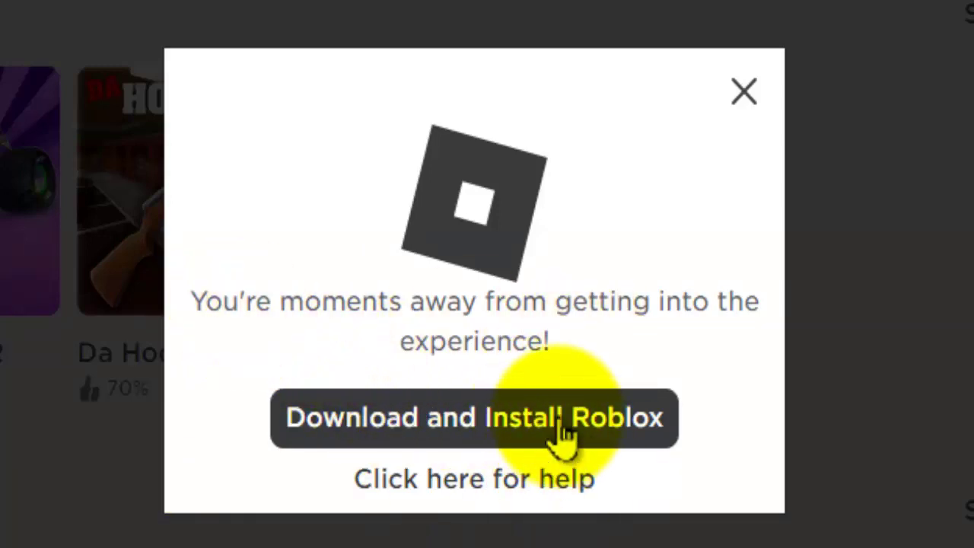
# Download and install the Roblox player, then dismiss the Successfully Installed message
pyautogui.click(564, 432)
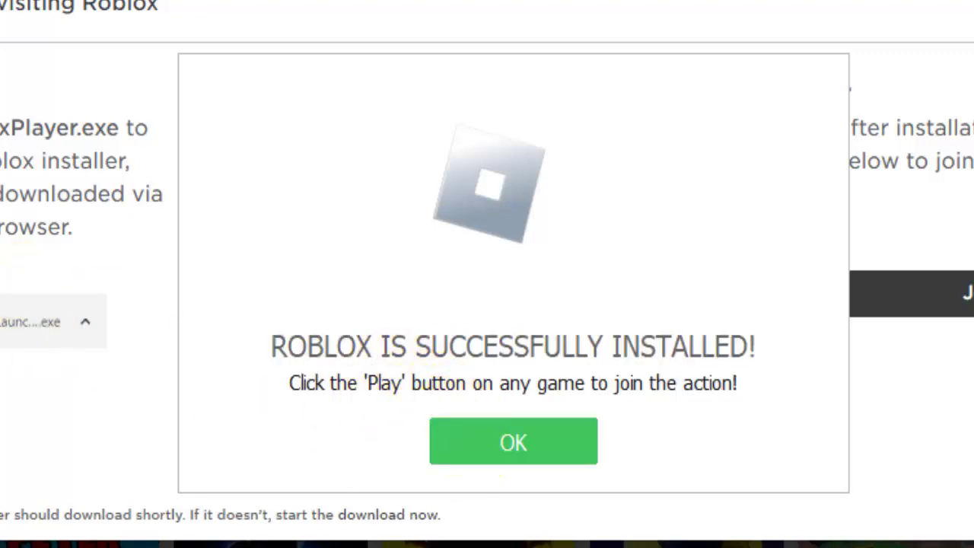
pyautogui.click(502, 441)
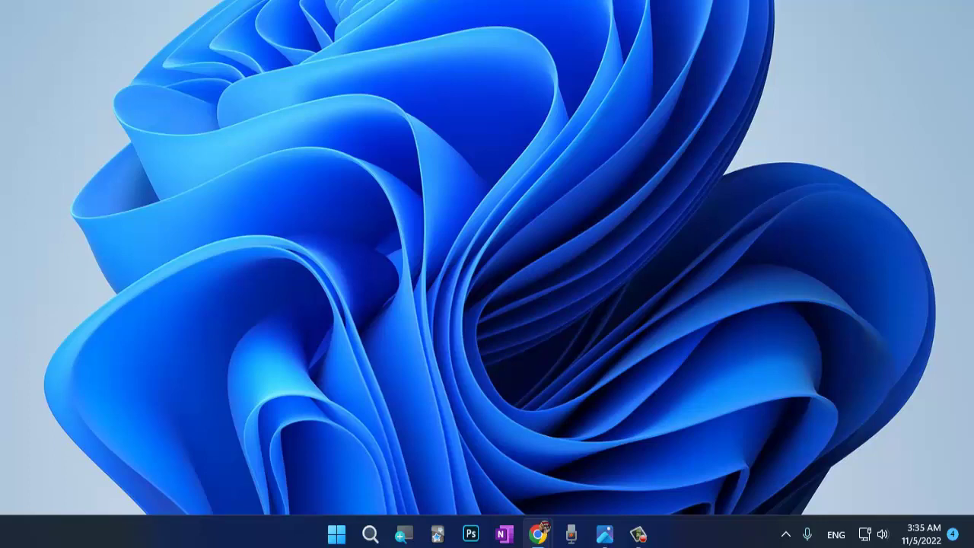
# Turn Windows Security Real-time protection off and back on under Virus & threat protection
pyautogui.click(786, 535)
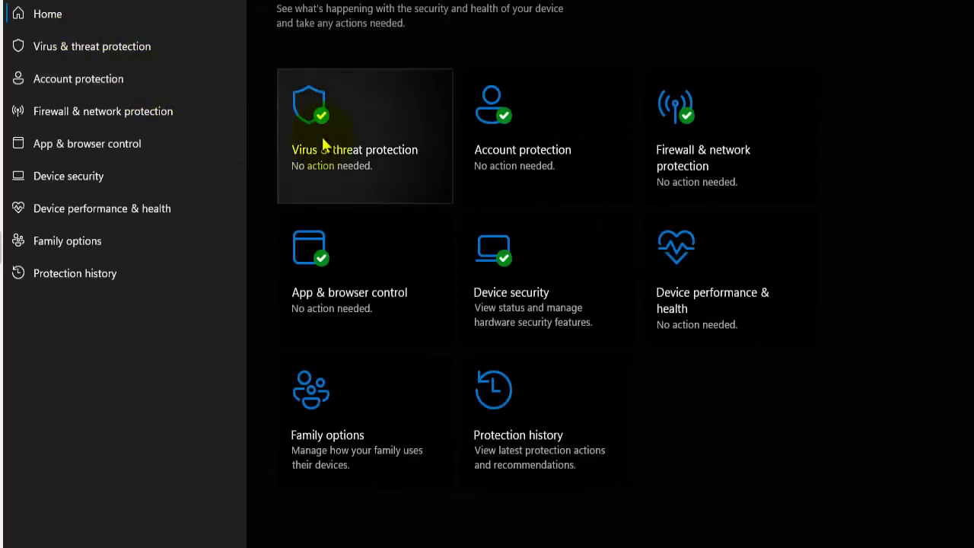
pyautogui.click(323, 142)
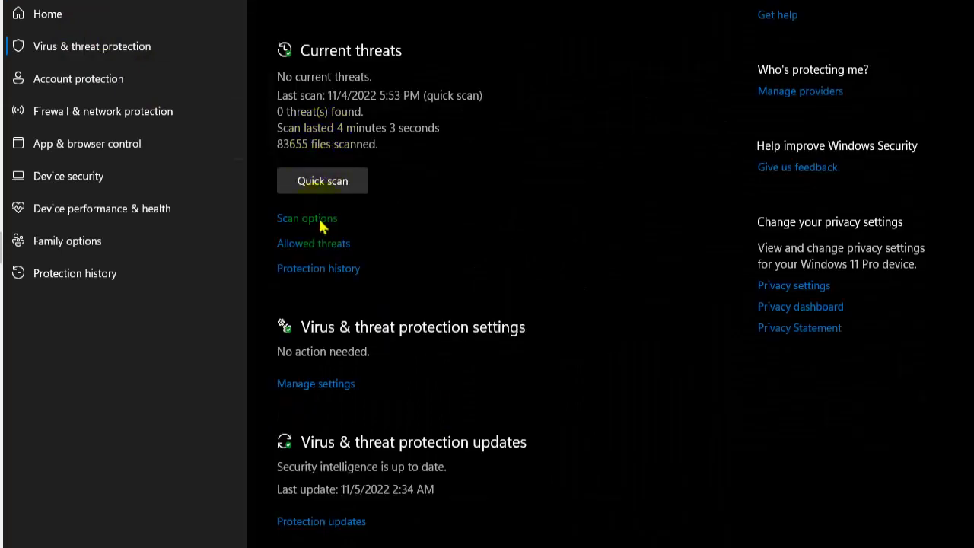
pyautogui.click(332, 383)
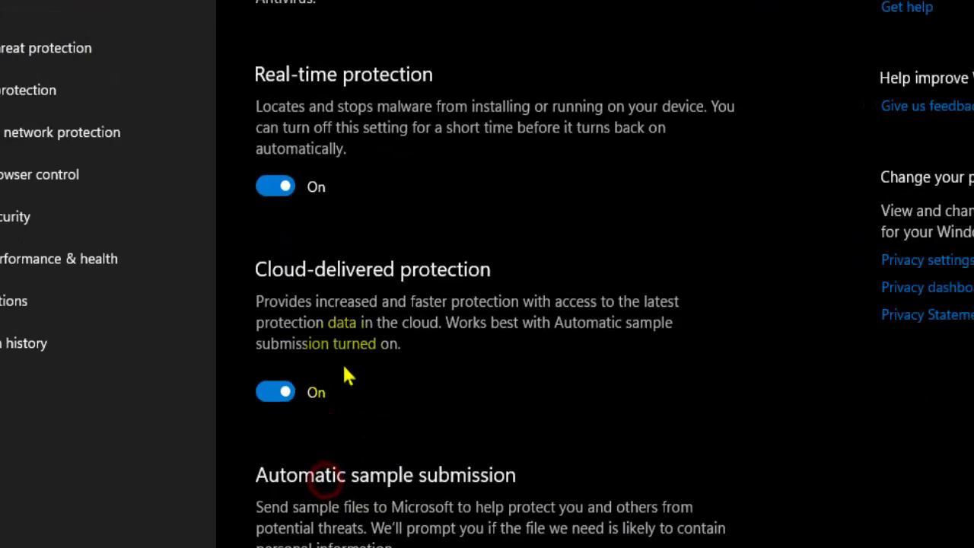
pyautogui.click(214, 320)
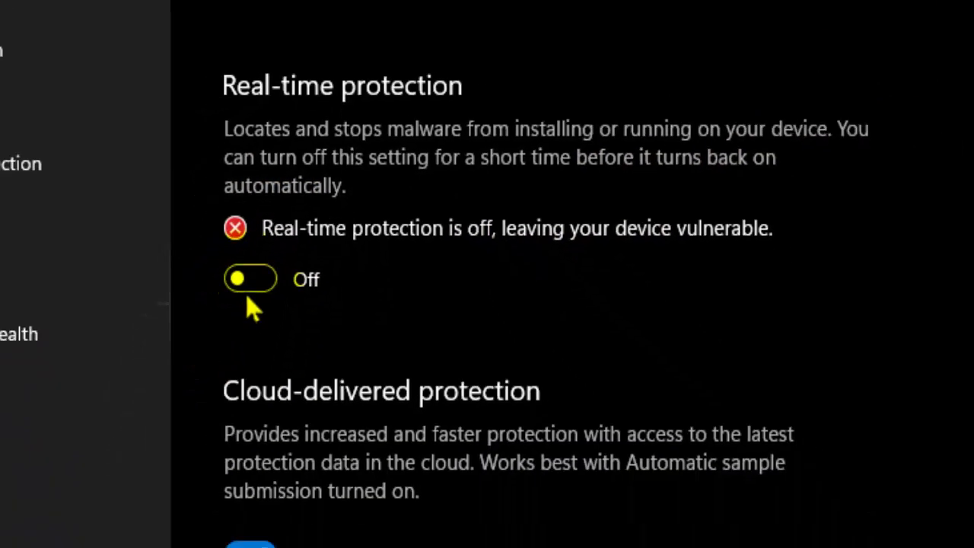
pyautogui.click(289, 183)
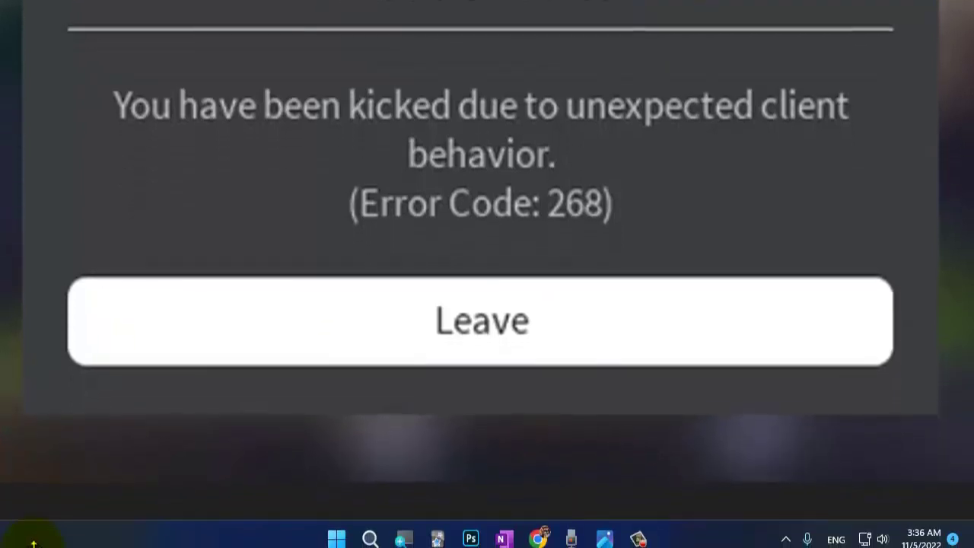
# Open Control Panel via search 'co' and go to Network and Internet's adapter settings
pyautogui.click(370, 538)
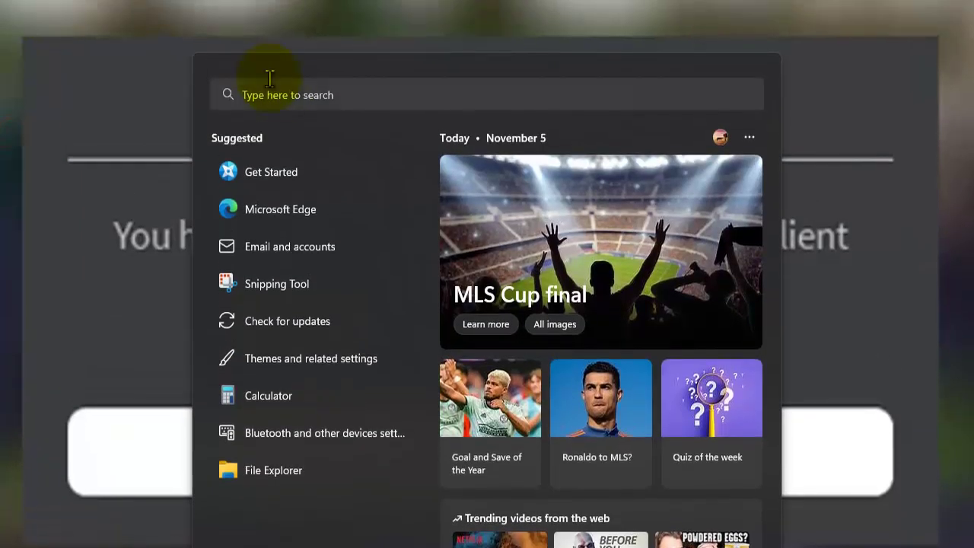
pyautogui.click(282, 87)
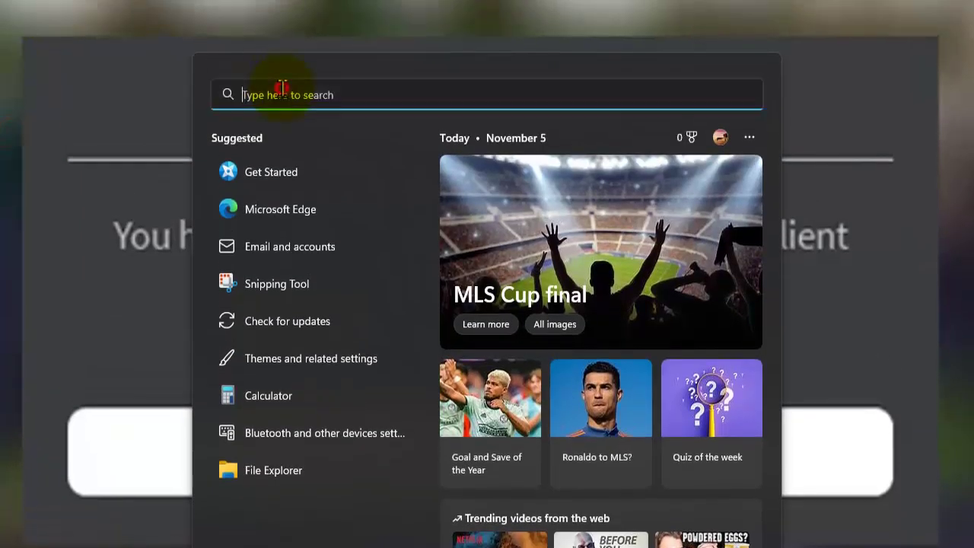
pyautogui.write('control pann')
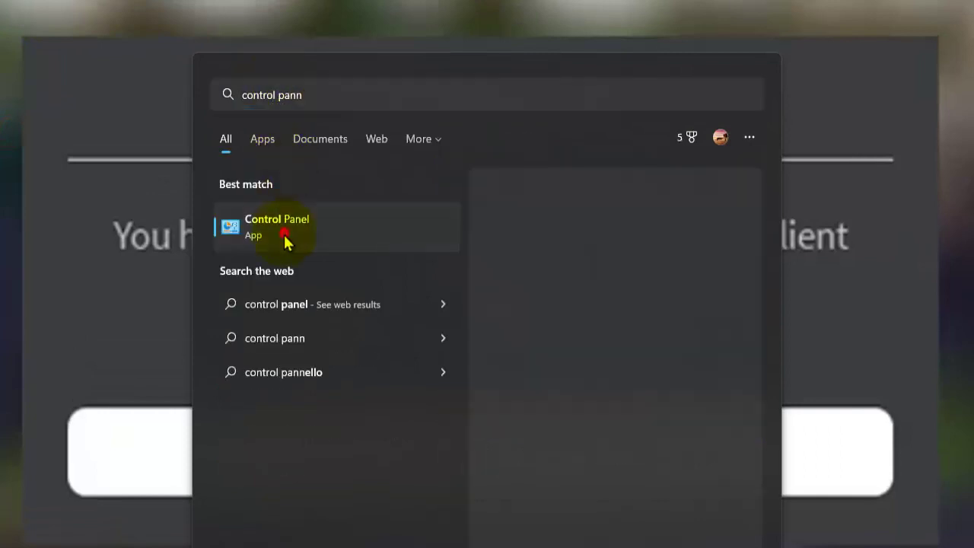
pyautogui.click(284, 236)
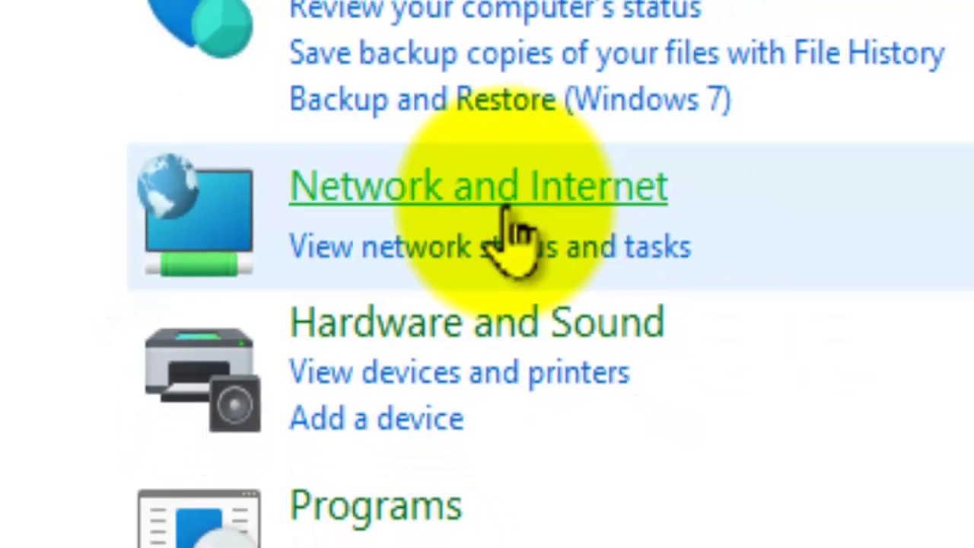
pyautogui.click(388, 160)
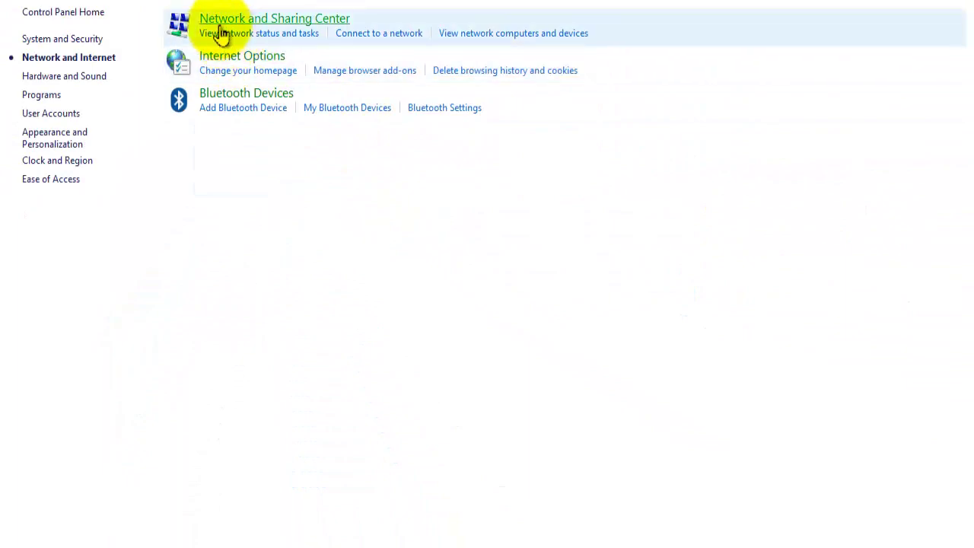
pyautogui.click(227, 29)
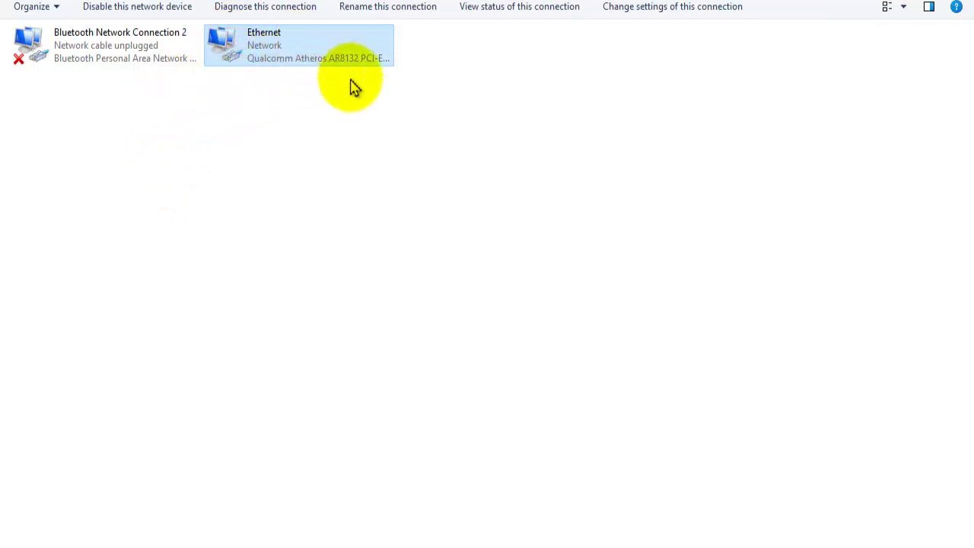
# Open the Ethernet adapter's Internet Protocol Version 4 (TCP/IPv4) properties
pyautogui.rightClick(256, 58)
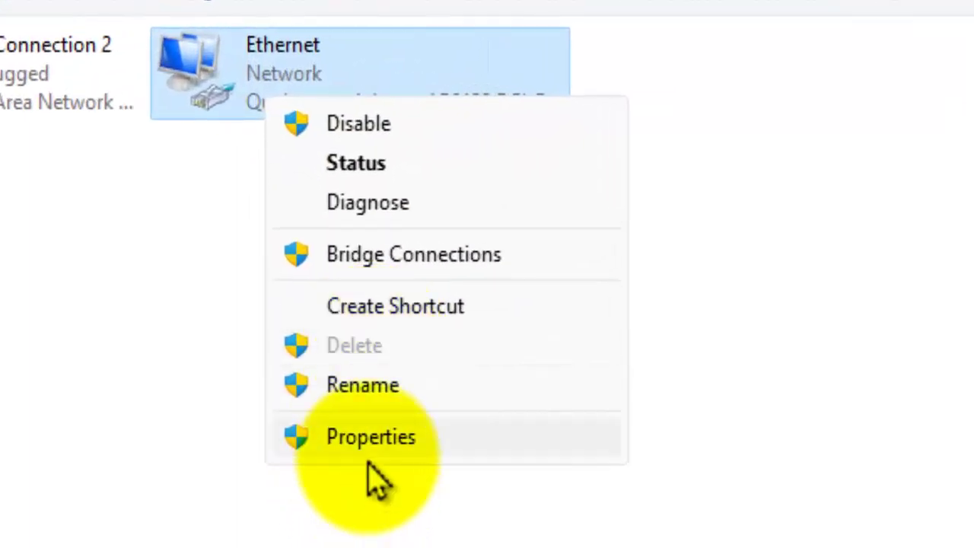
pyautogui.click(367, 445)
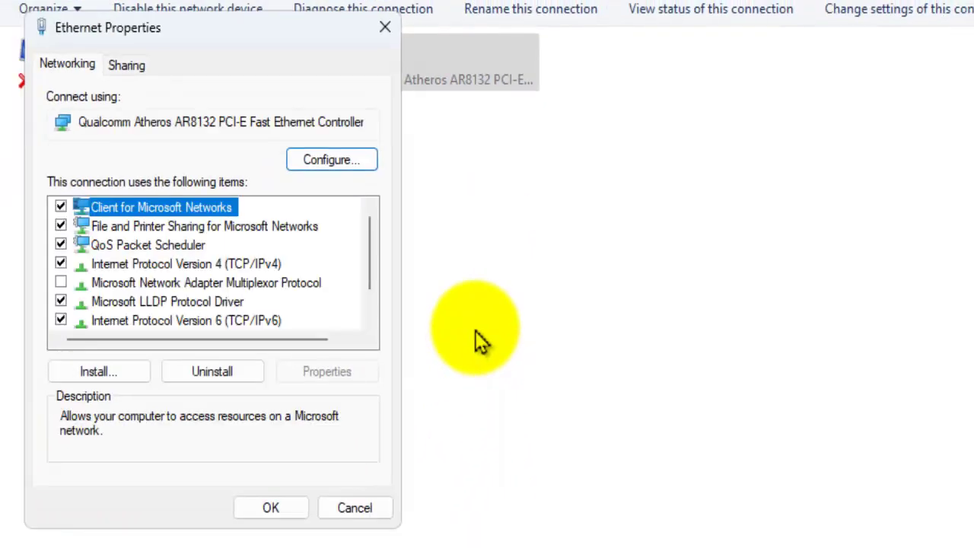
pyautogui.click(226, 268)
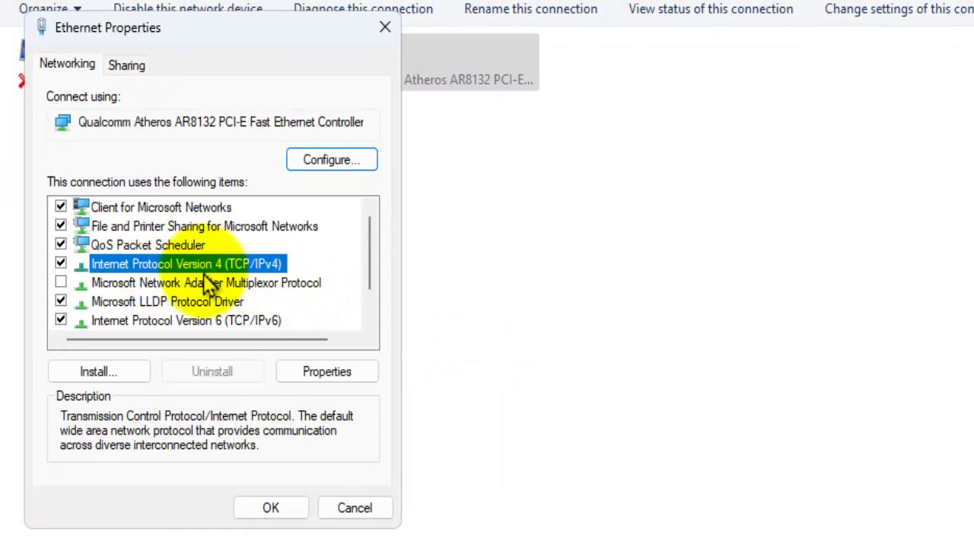
pyautogui.click(304, 374)
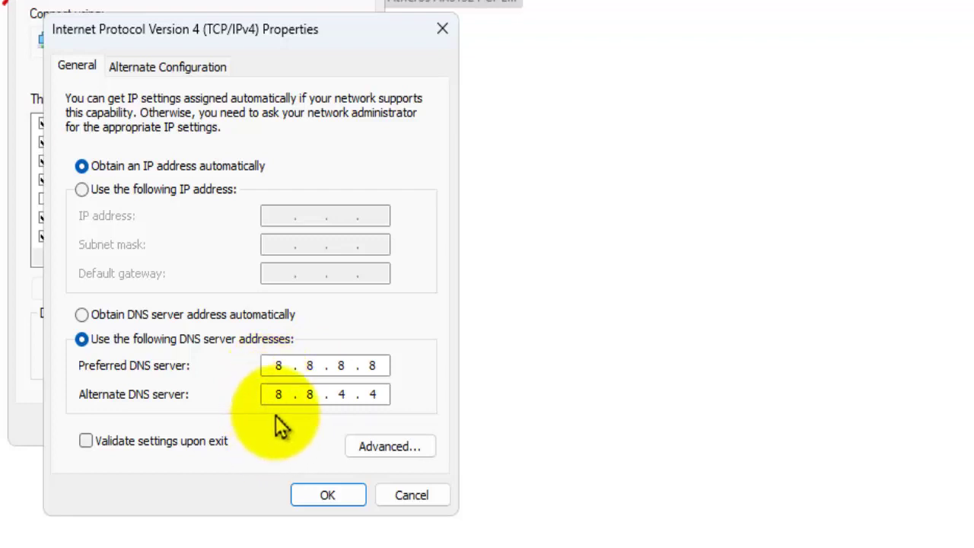
# Set preferred DNS 8.8.8.8 and alternate DNS 4.4.4.4, then confirm
pyautogui.click(287, 371)
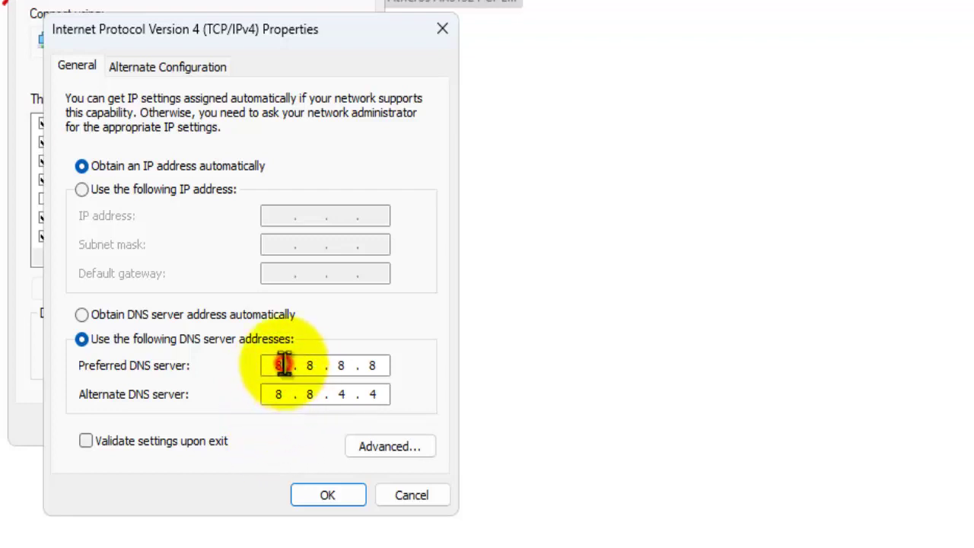
pyautogui.doubleClick(381, 395)
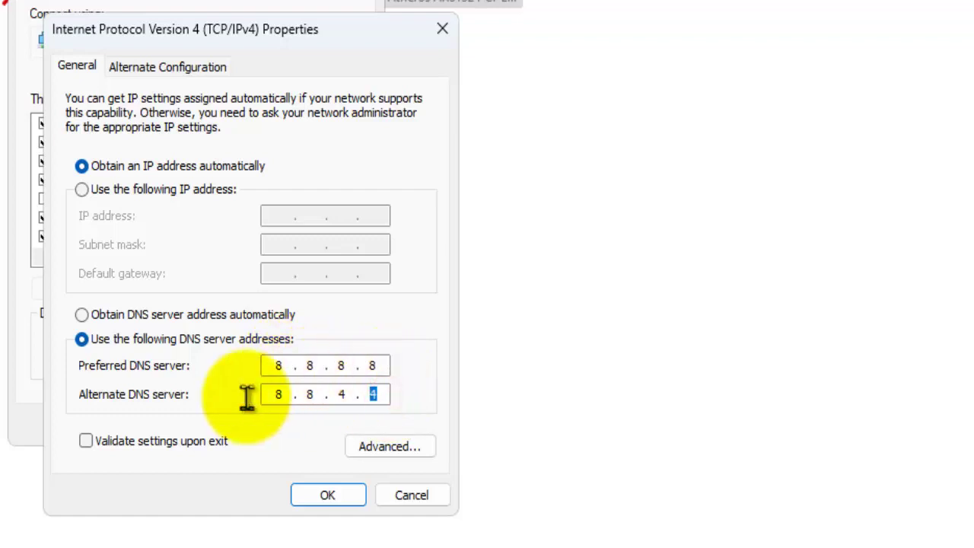
pyautogui.press('BackSpace')
pyautogui.press('BackSpace')
pyautogui.press('BackSpace')
pyautogui.write('4')
pyautogui.press('BackSpace')
pyautogui.write('4')
pyautogui.click(311, 395)
pyautogui.write('4')
pyautogui.click(342, 395)
pyautogui.write('4')
pyautogui.click(373, 395)
pyautogui.write('4')
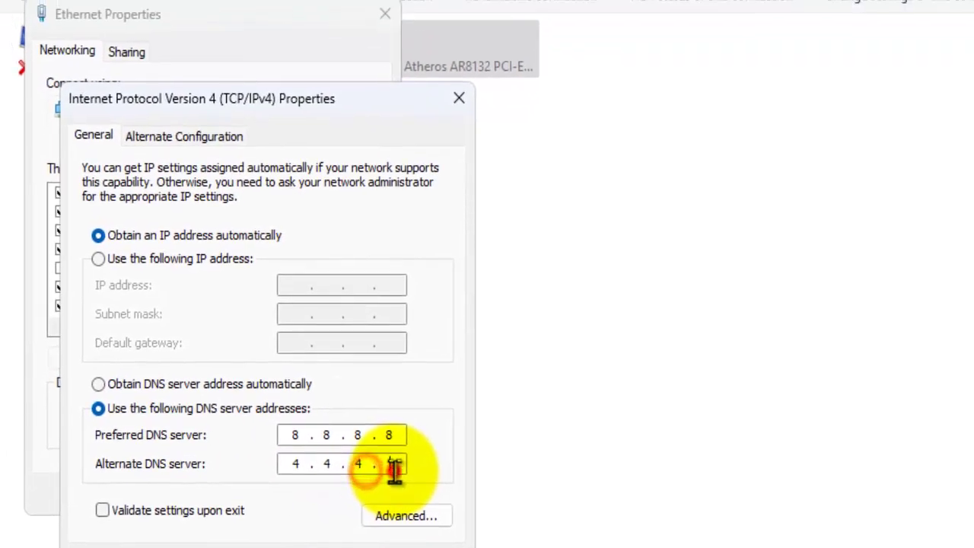
pyautogui.click(352, 536)
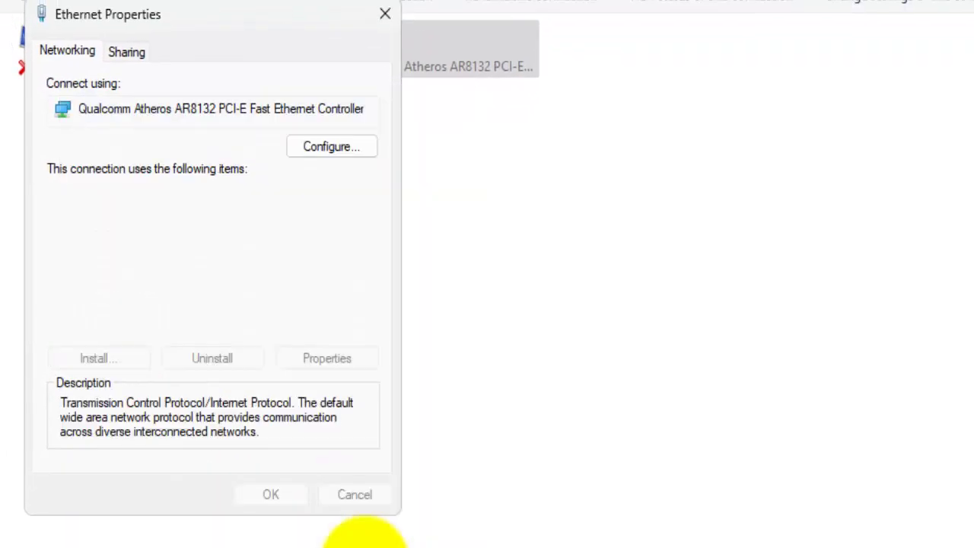
# Close Ethernet Properties and open Chrome's Settings from the three-dot menu
pyautogui.click(294, 494)
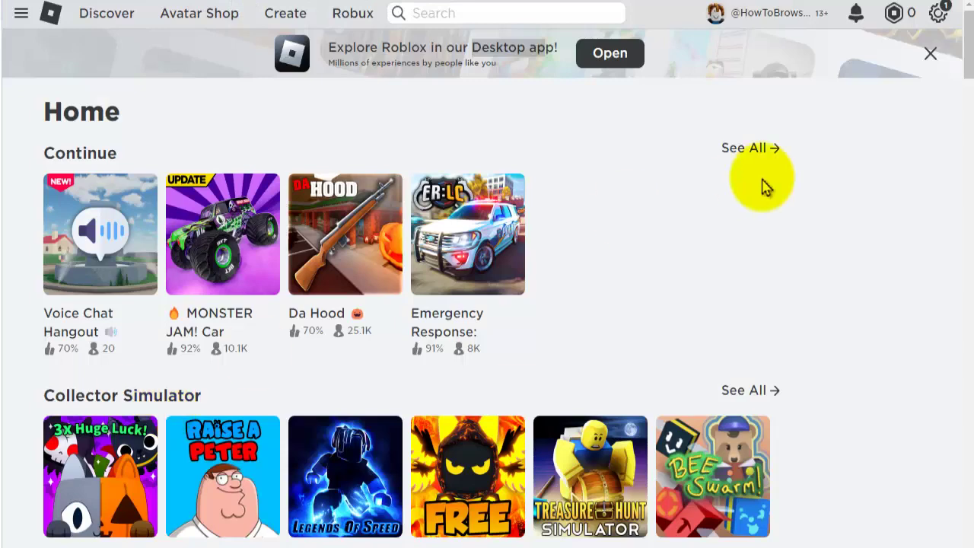
pyautogui.click(963, 3)
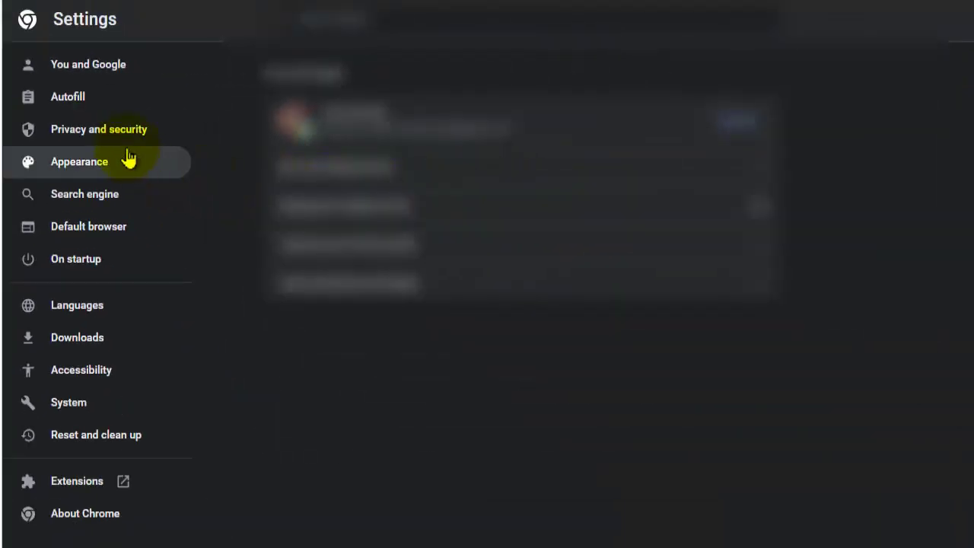
# In Privacy and security, set Clear browsing data to All time with cookies ticked, then cancel
pyautogui.click(122, 140)
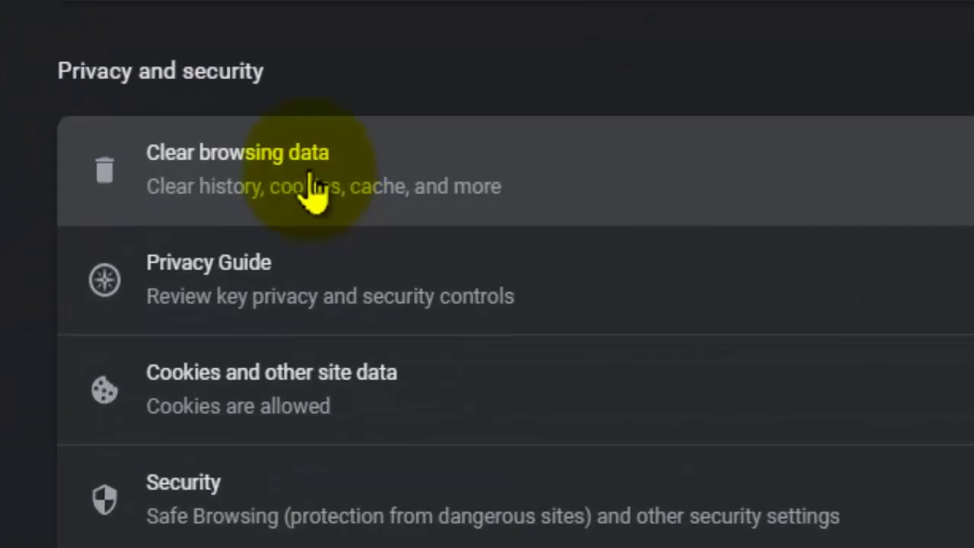
pyautogui.click(370, 163)
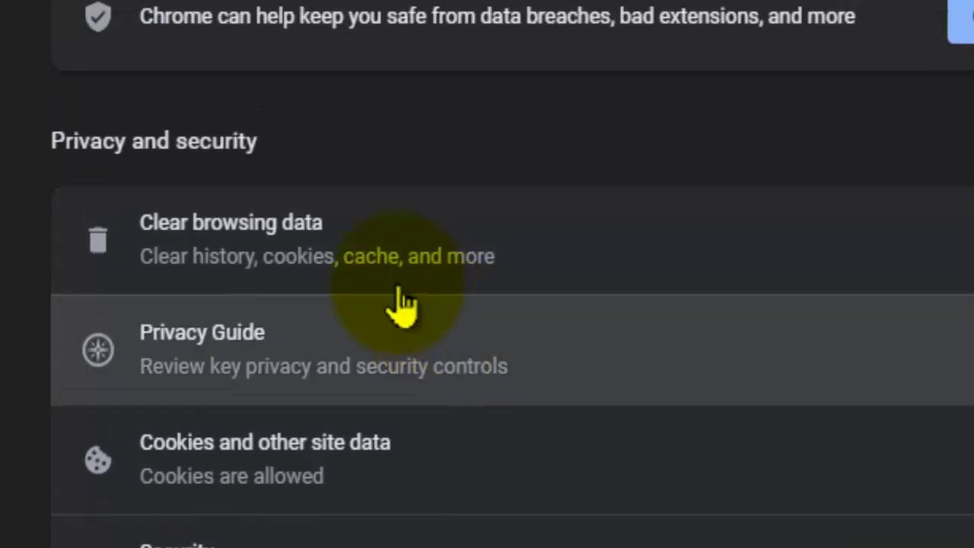
pyautogui.click(373, 186)
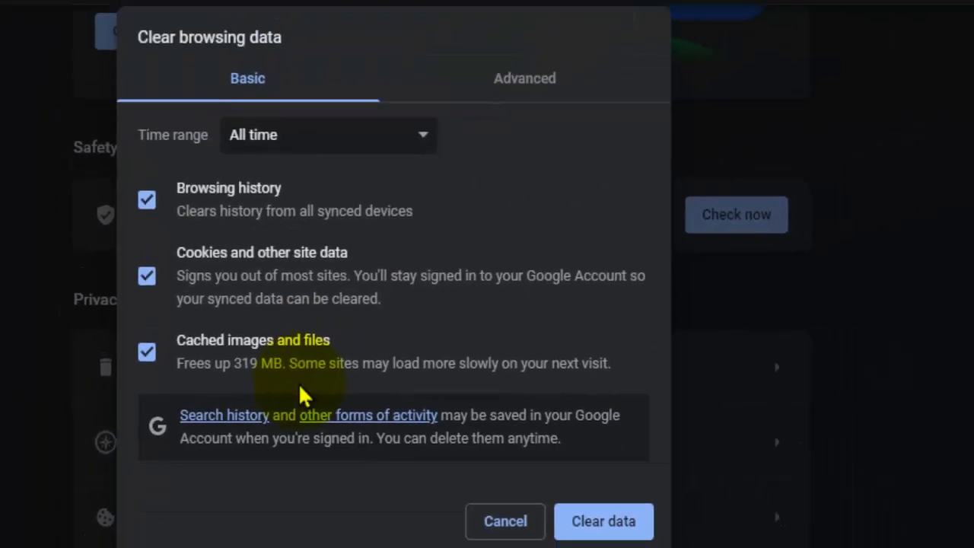
pyautogui.click(304, 124)
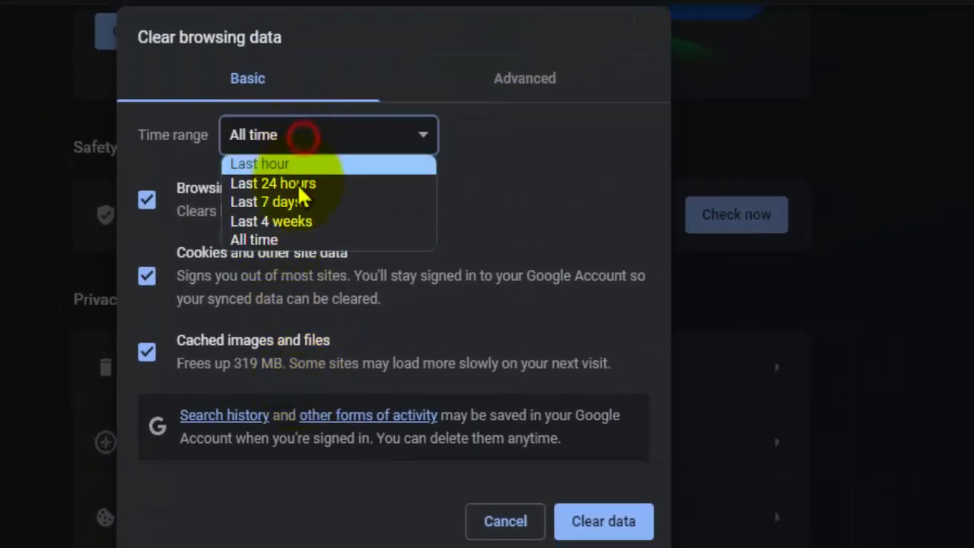
pyautogui.click(293, 242)
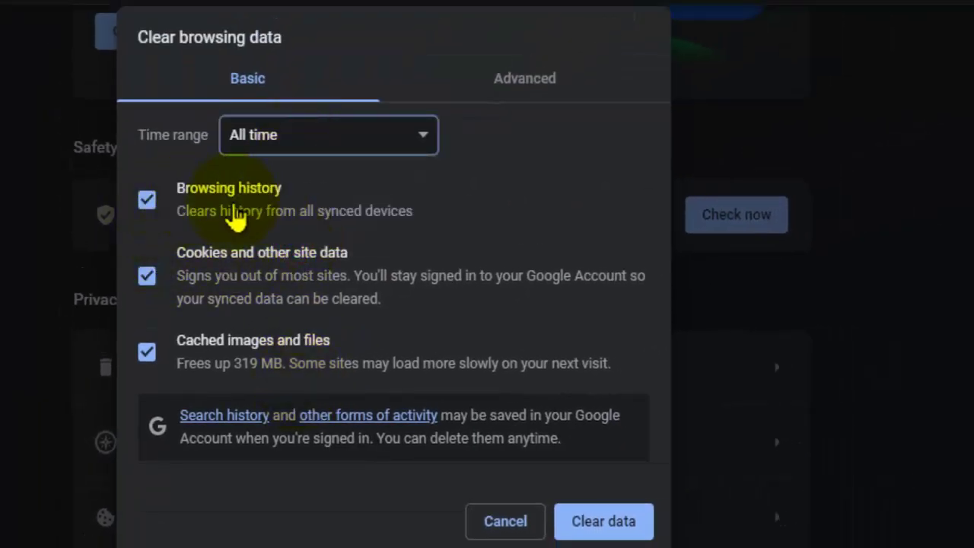
pyautogui.click(148, 275)
pyautogui.click(148, 275)
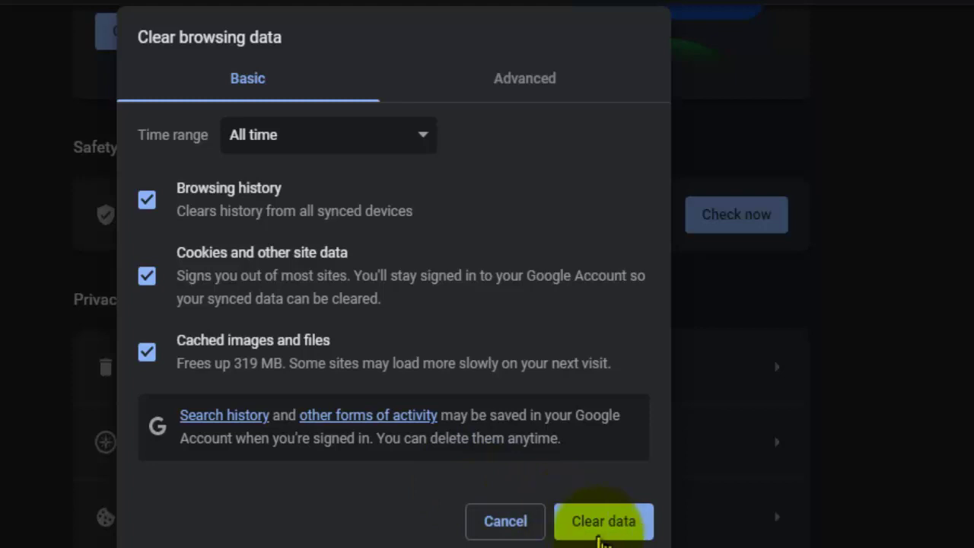
pyautogui.click(499, 522)
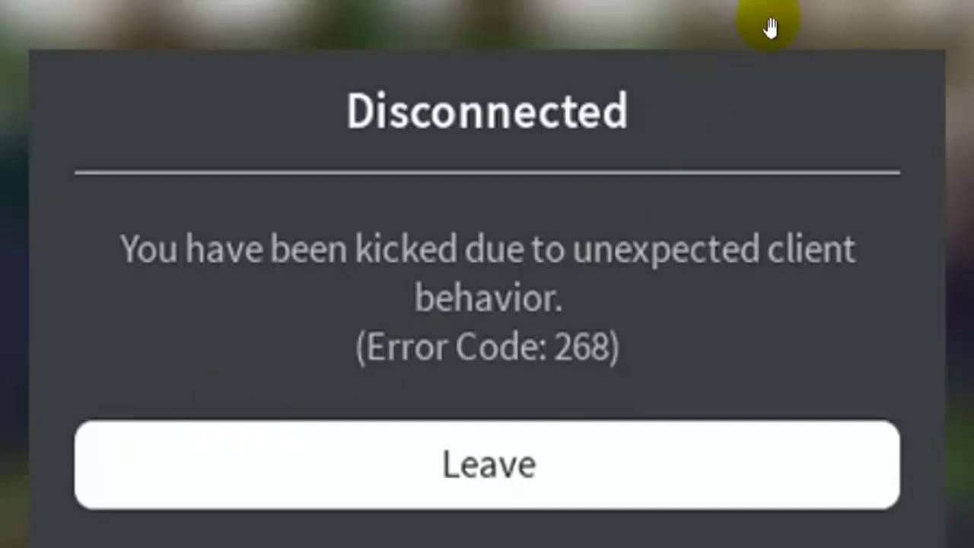
# Open Control Panel from search and show the Uninstall a program list
pyautogui.press('super+s')
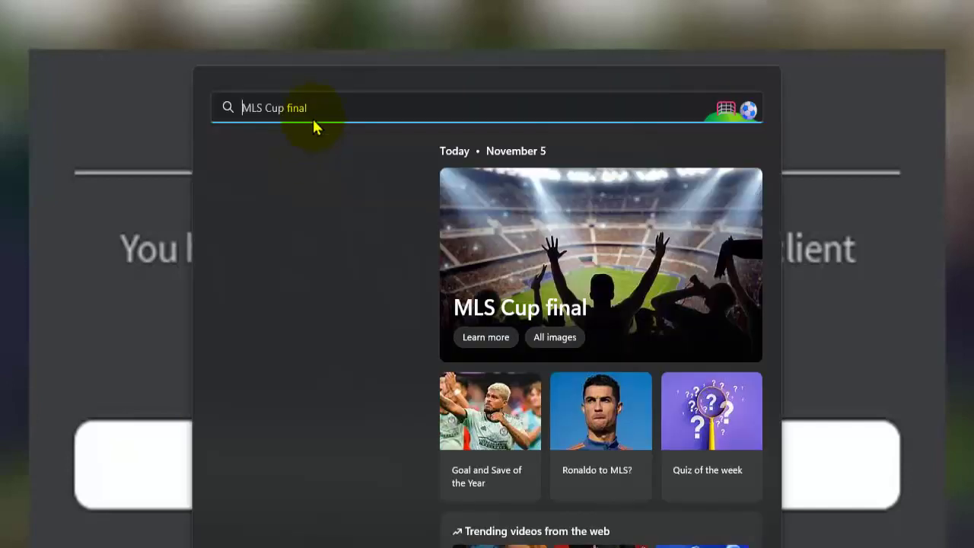
pyautogui.write('camtasia')
pyautogui.write('order 8')
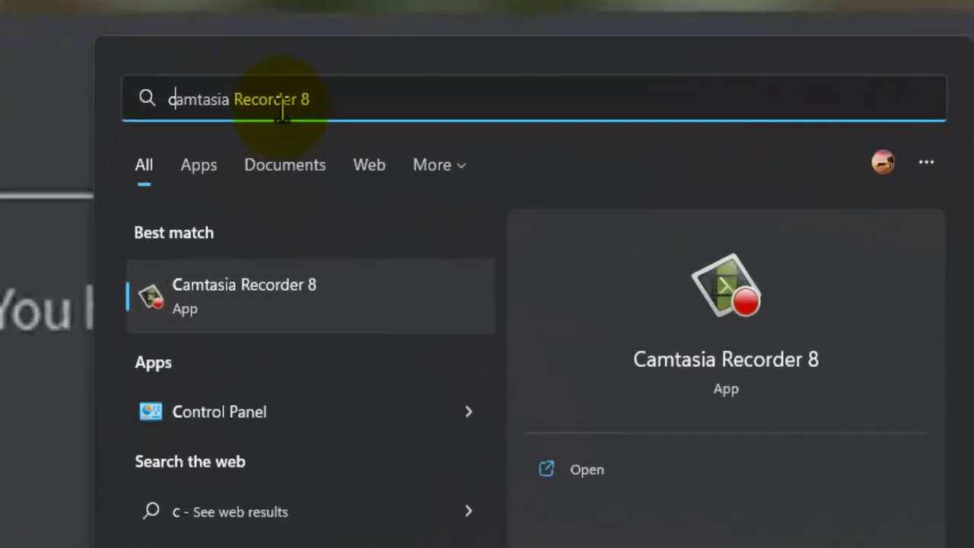
pyautogui.write('ntrol')
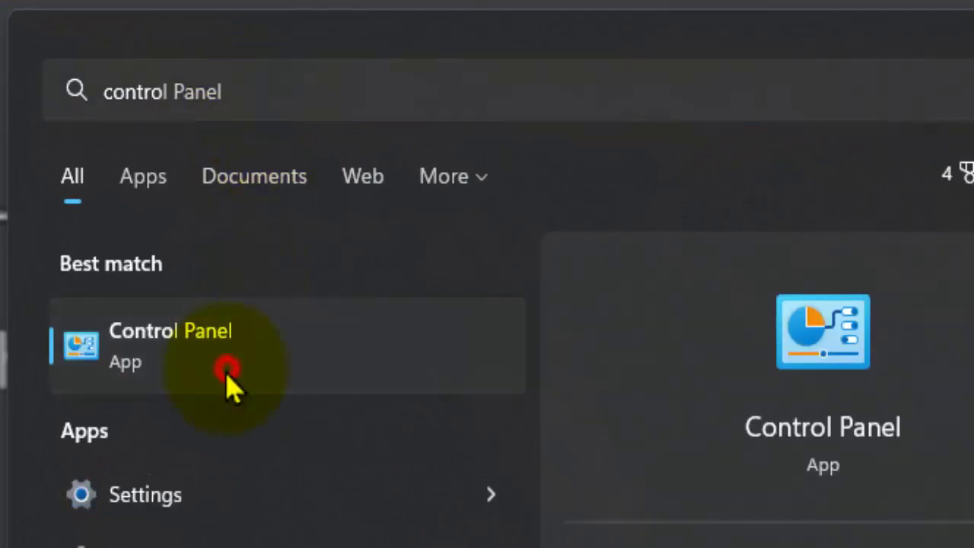
pyautogui.click(248, 313)
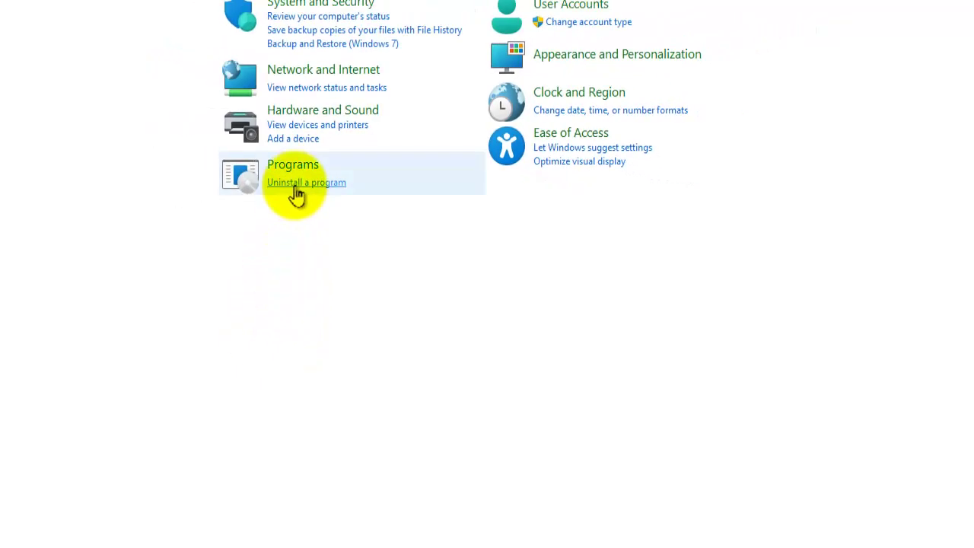
pyautogui.click(282, 196)
# Uninstall Roblox Player for alpha from the installed programs list
pyautogui.scroll(-2, 244, 145)
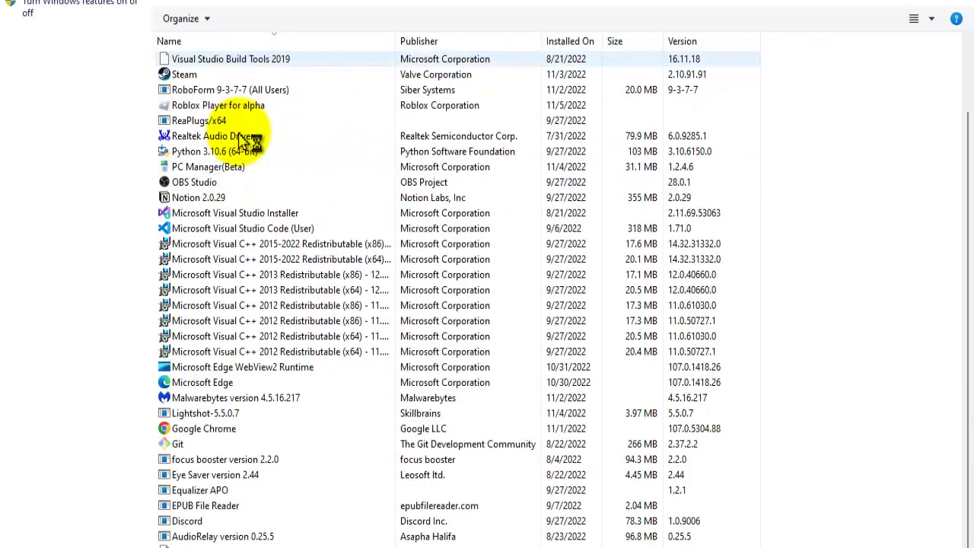
pyautogui.scroll(2, 220, 510)
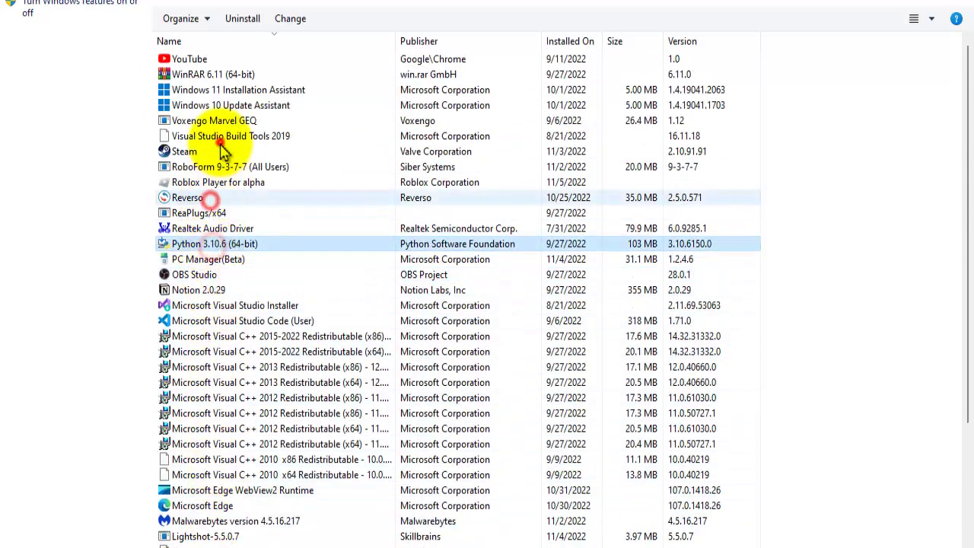
pyautogui.rightClick(232, 185)
pyautogui.click(251, 193)
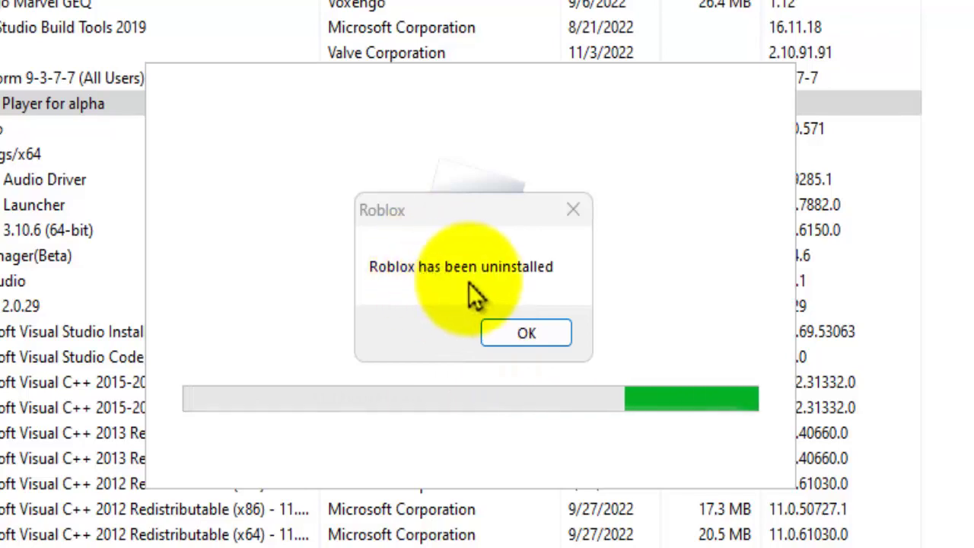
# Dismiss the 'Roblox has been uninstalled' confirmation with OK
pyautogui.click(523, 332)
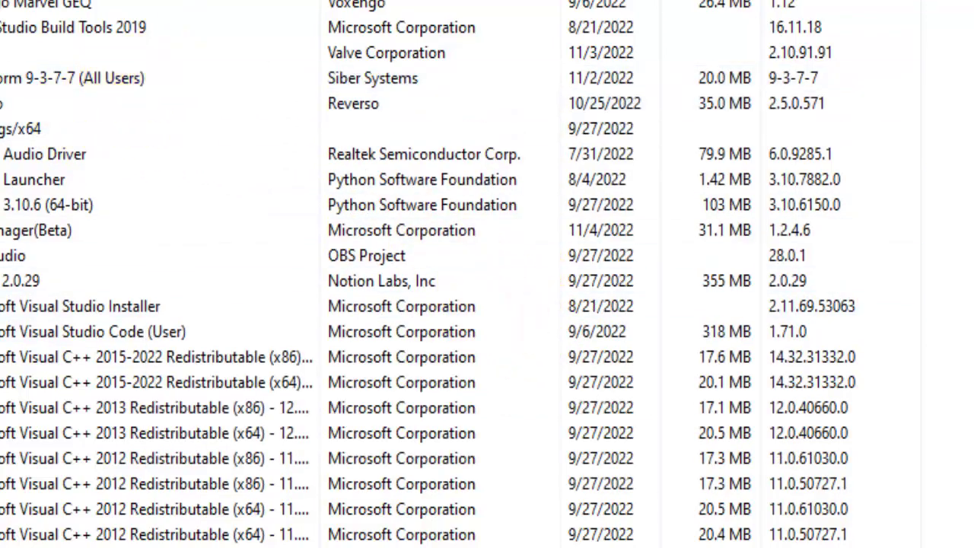